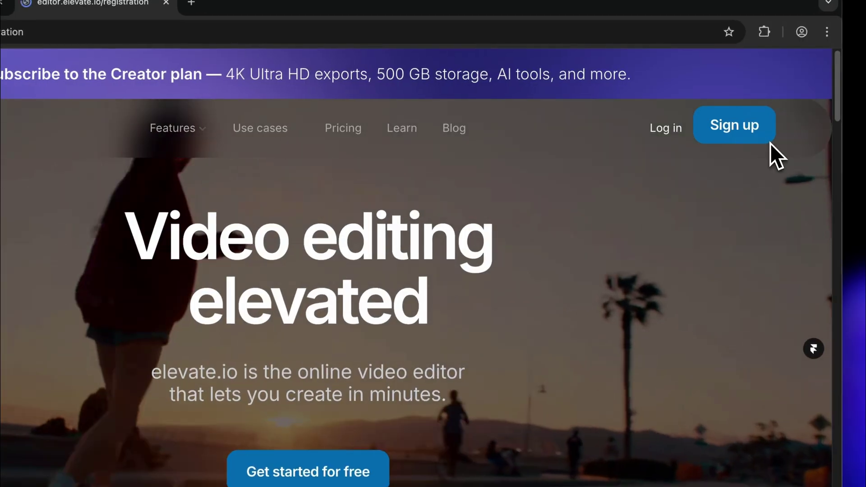
Log in to elevate.io with the account email and password using the Login link on the Sign up page
left_click(766, 140)
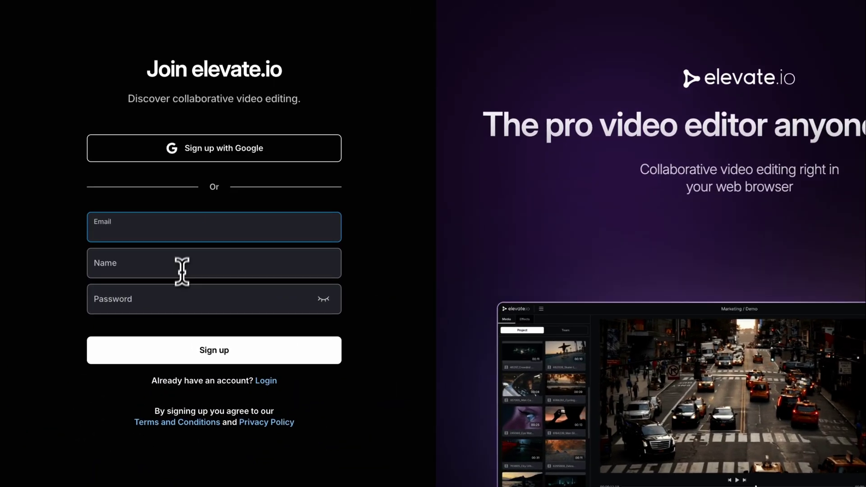
left_click(259, 383)
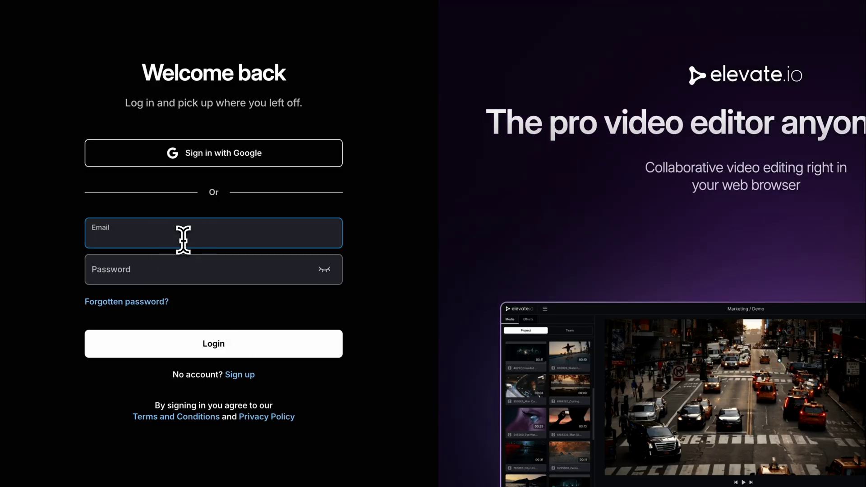
type("my@email.com")
key("Tab")
type("•••••••••••••")
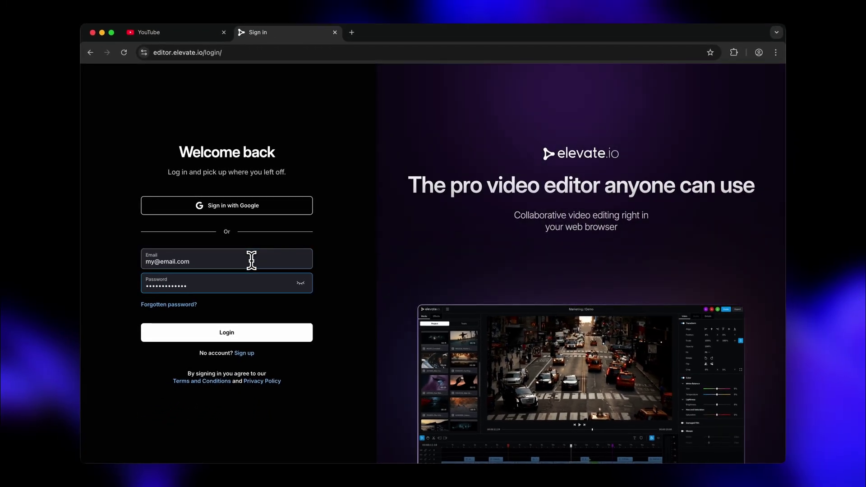
left_click(243, 333)
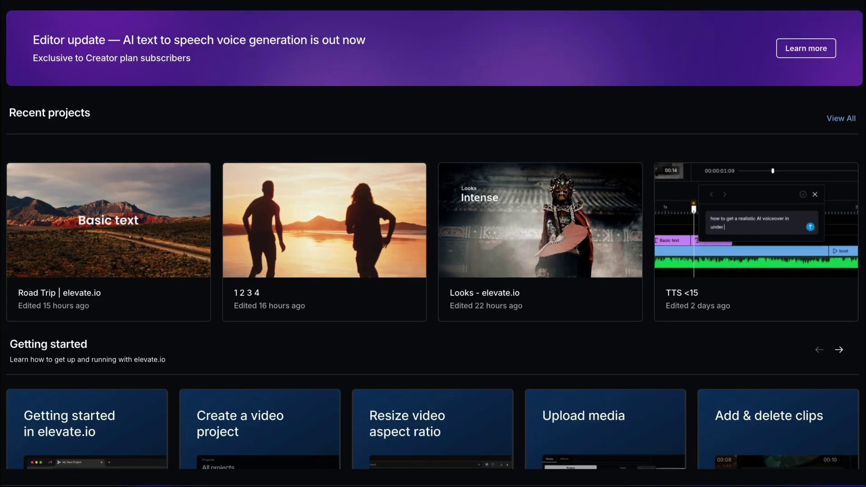
Scroll through the Home dashboard's recent projects and Getting started tutorials
scroll(433, 115, "down", 3)
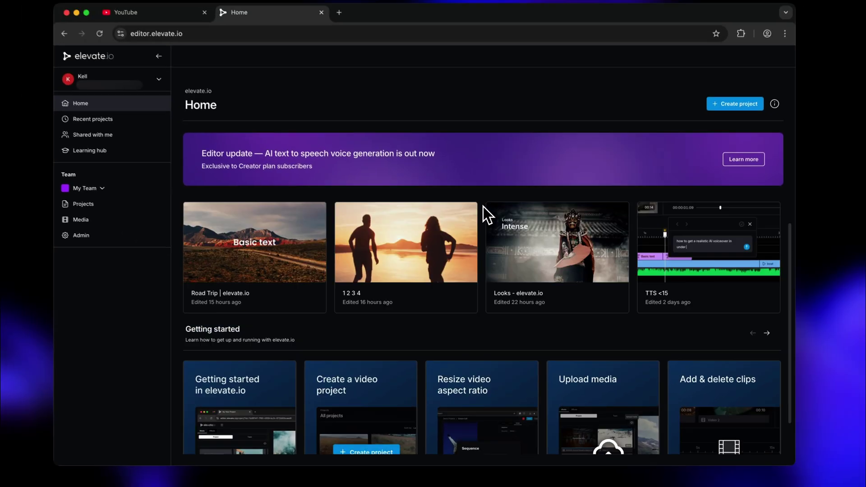
scroll(483, 206, "up", 3)
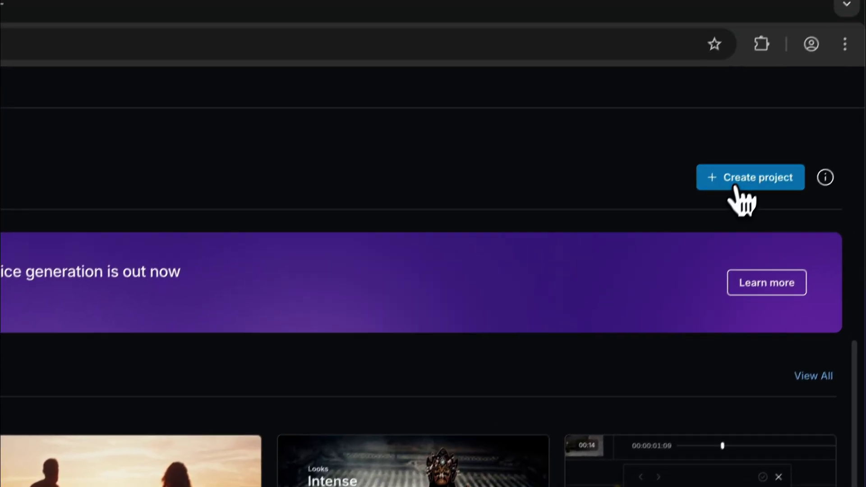
Create a new Untitled project and keep its sequence resolution at Horizontal 16:9
left_click(754, 132)
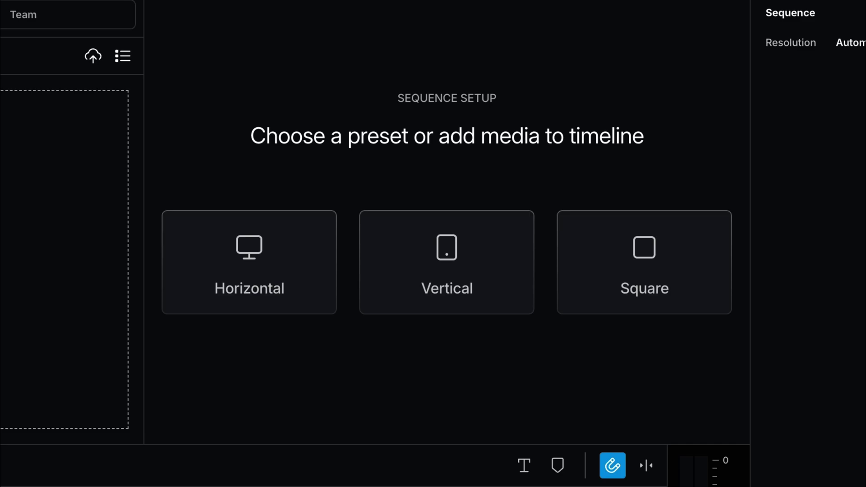
left_click(270, 261)
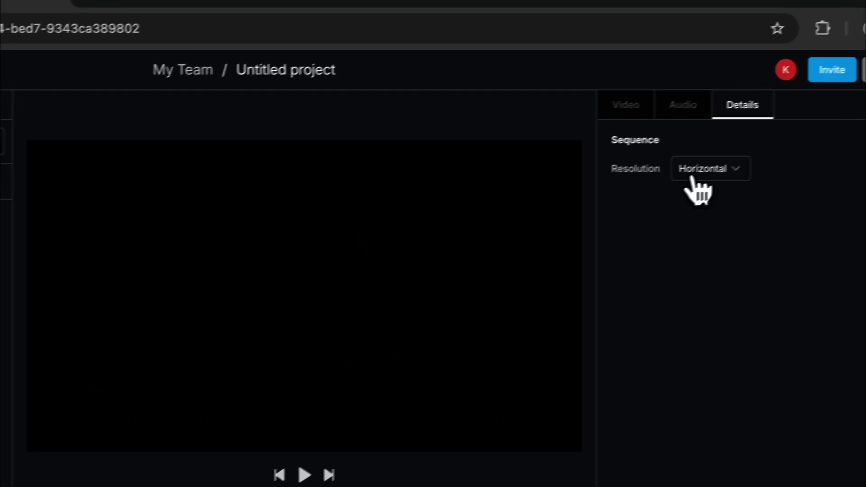
left_click(790, 103)
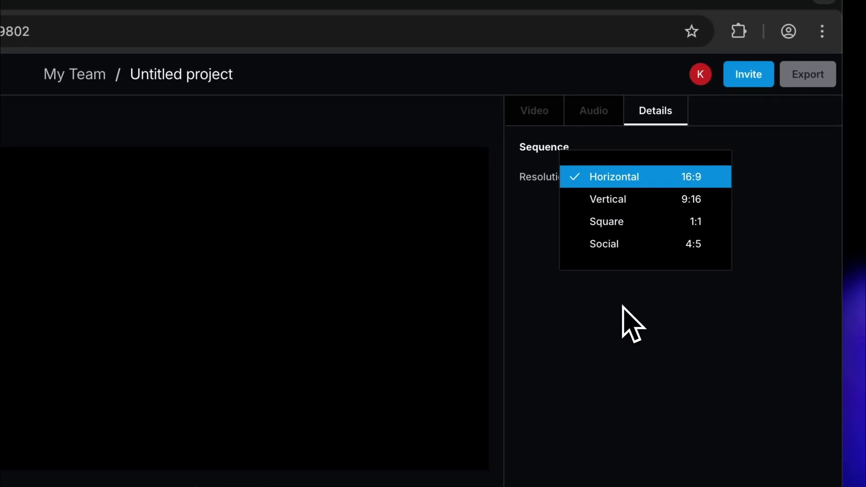
left_click(632, 306)
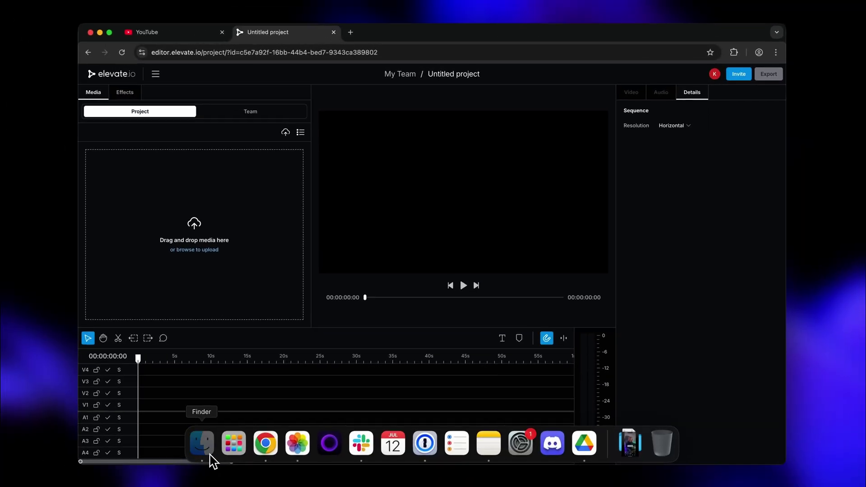
Import all five MP4 clips and the WAV track from Finder's American Road Trip folder
left_click(204, 444)
left_click_drag(746, 411, 471, 199)
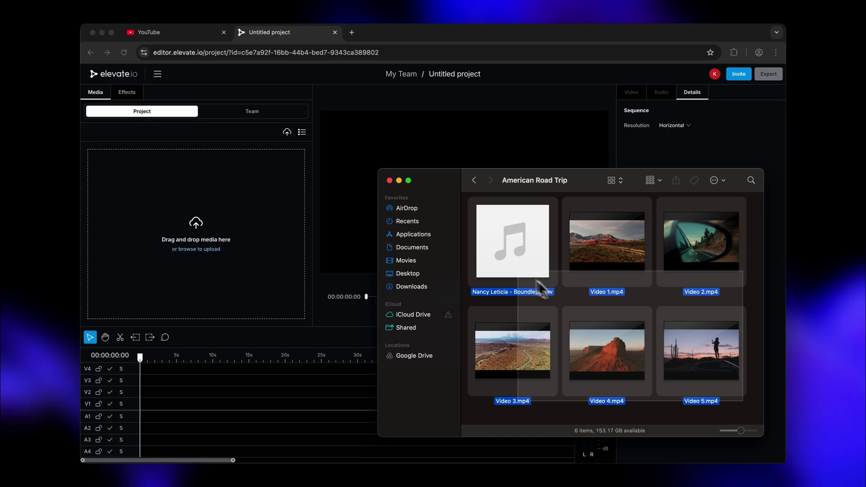
left_click_drag(623, 266, 226, 217)
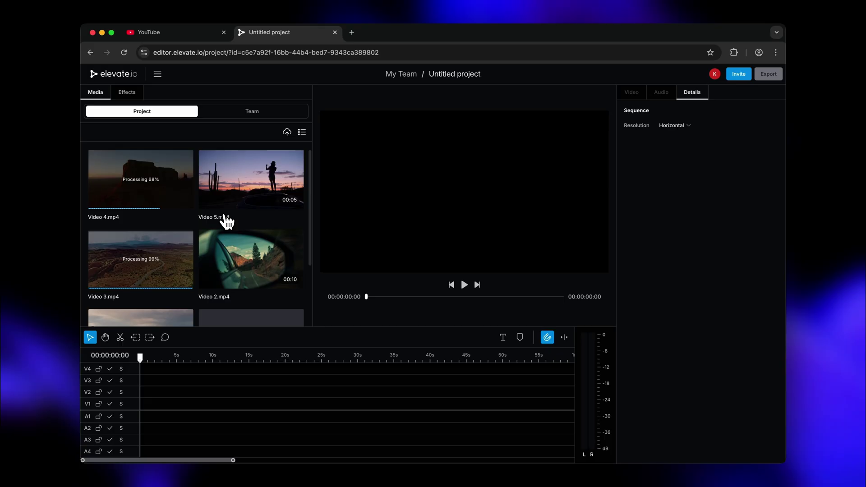
scroll(226, 221, "down", 3)
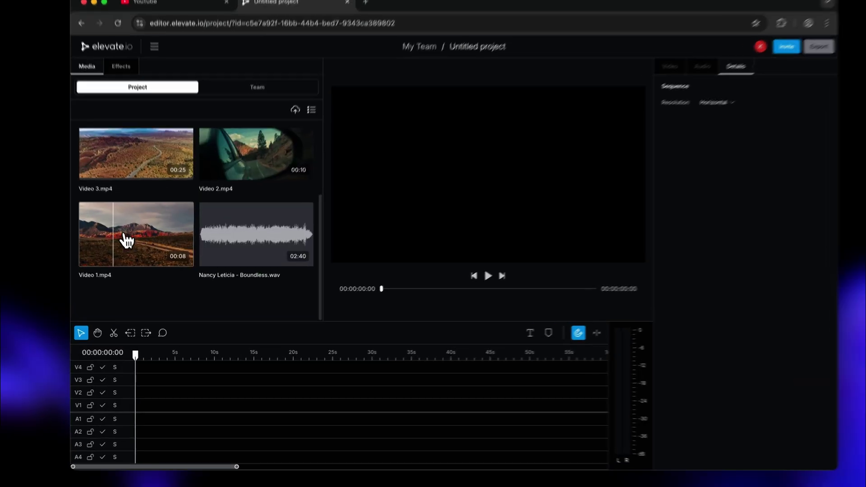
Place Video 1 through Video 5 in order on track V1, then select and shift the clips
left_click_drag(130, 252, 154, 404)
left_click_drag(251, 172, 209, 422)
left_click_drag(141, 172, 296, 417)
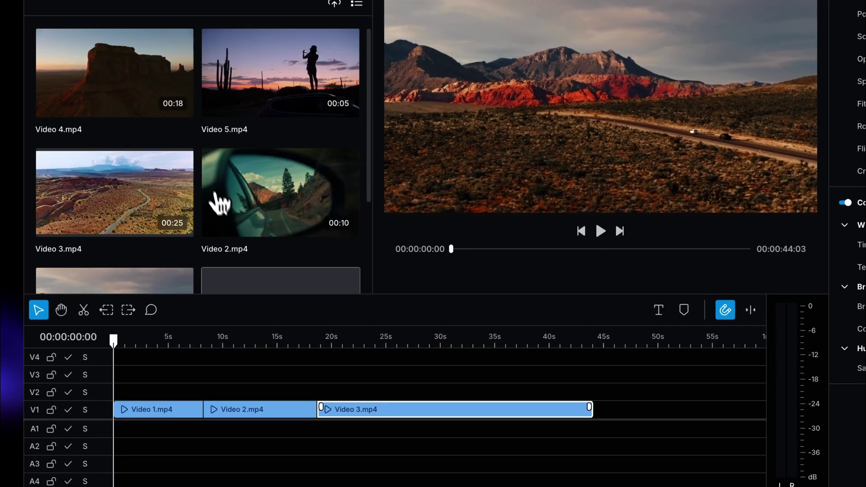
left_click_drag(115, 94, 586, 451)
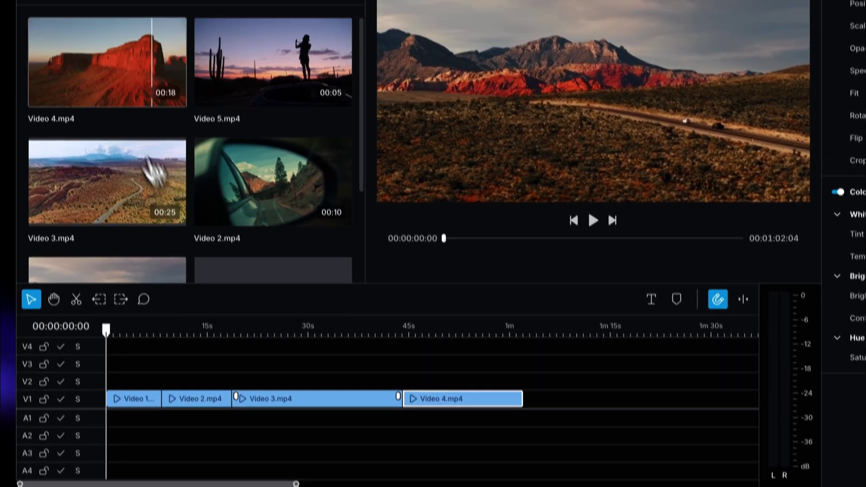
left_click_drag(273, 64, 537, 397)
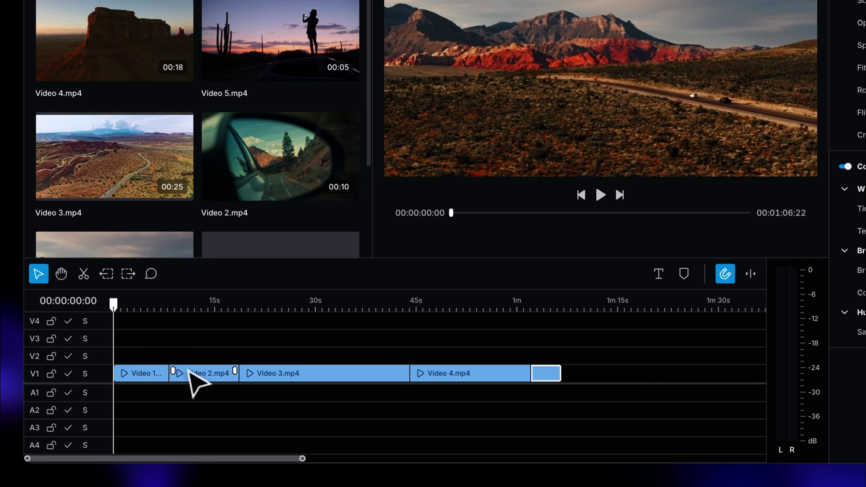
left_click_drag(559, 343, 140, 391)
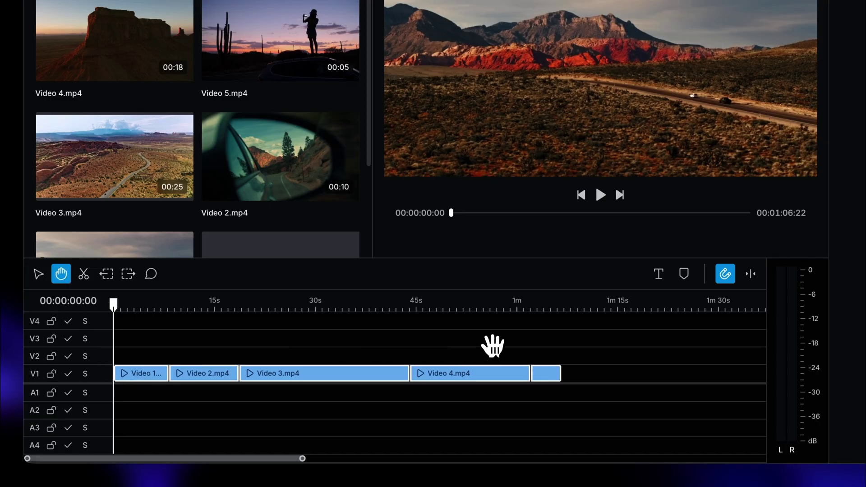
left_click_drag(492, 346, 607, 347)
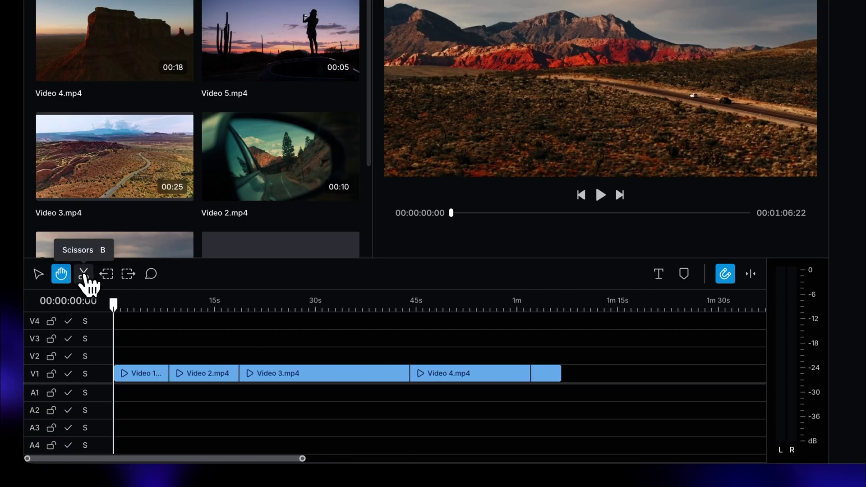
Split Video 3.mp4 with the blade and slide Video 3 and Video 4 left to close gaps
left_click(85, 276)
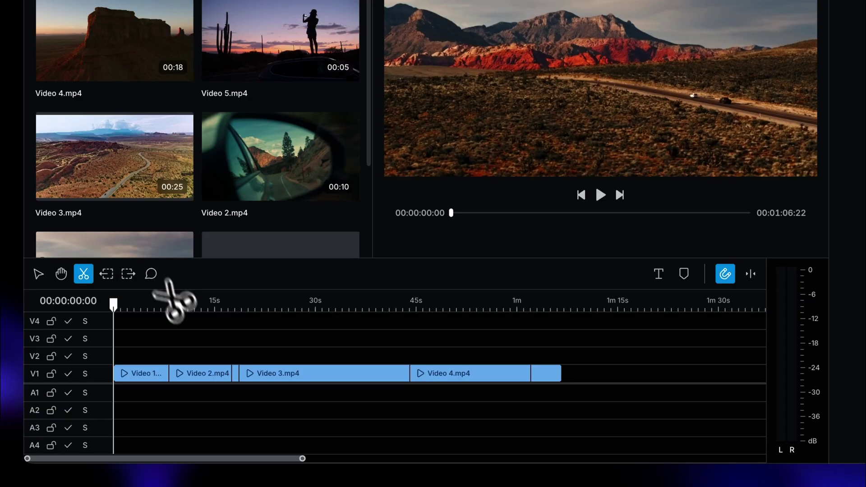
key("v")
left_click(226, 374)
key("c")
left_click(321, 373)
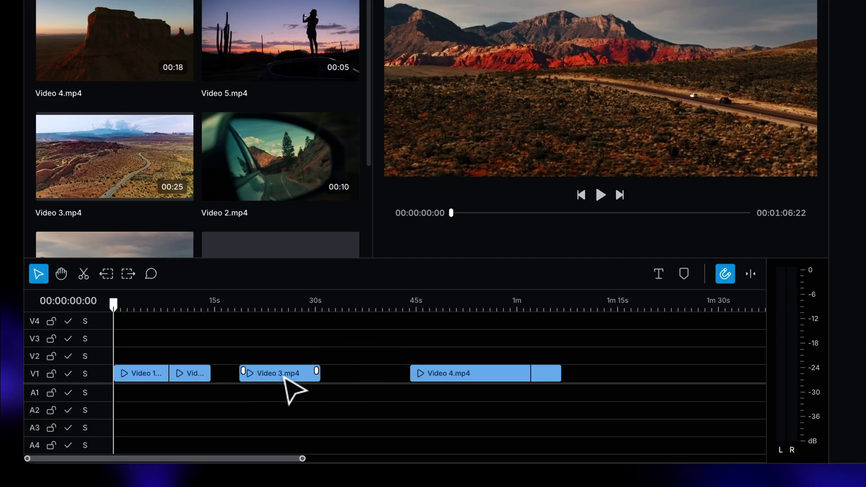
left_click_drag(284, 378, 261, 377)
left_click_drag(525, 373, 428, 373)
Trim the first clip to end at 3 seconds and the second at 6 seconds, and shorten Video 3 and 4
left_click(124, 305)
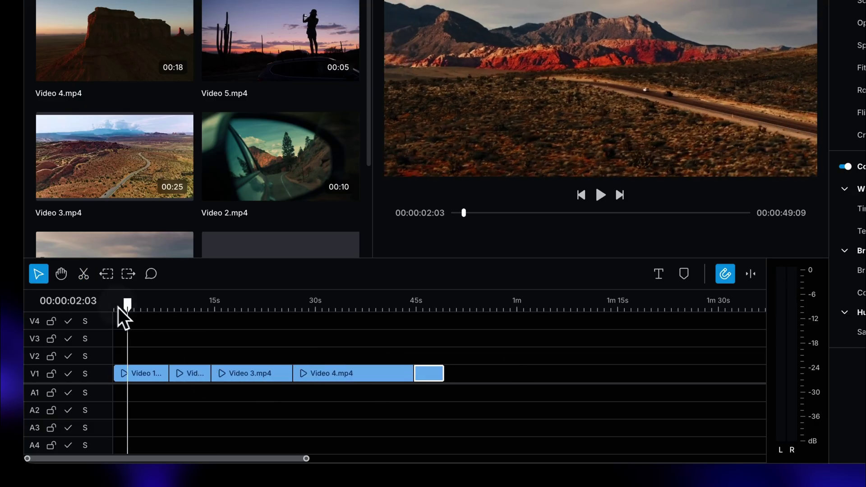
left_click_drag(118, 307, 134, 311)
left_click_drag(133, 378, 134, 378)
left_click_drag(188, 378, 169, 378)
left_click_drag(165, 307, 157, 321)
left_click_drag(176, 378, 156, 382)
left_click_drag(232, 374, 178, 375)
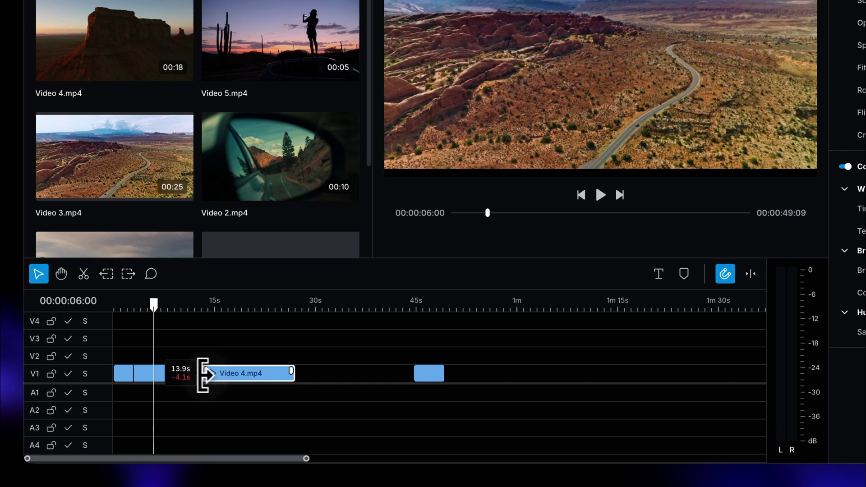
left_click_drag(295, 373, 230, 373)
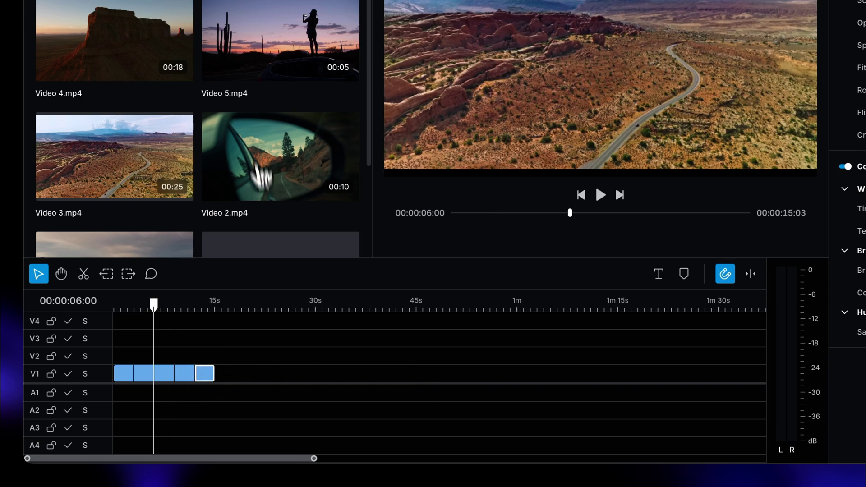
Add Boundless.wav on A1, cut it to end with the video at 15 seconds, and select Video 2.mp4
scroll(248, 104, "down", 3)
left_click_drag(274, 151, 118, 390)
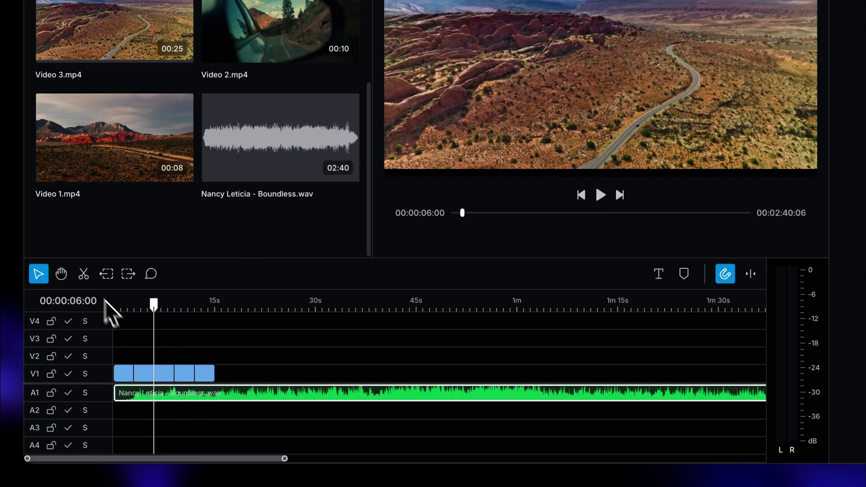
left_click(226, 392)
left_click(273, 395)
key("Delete")
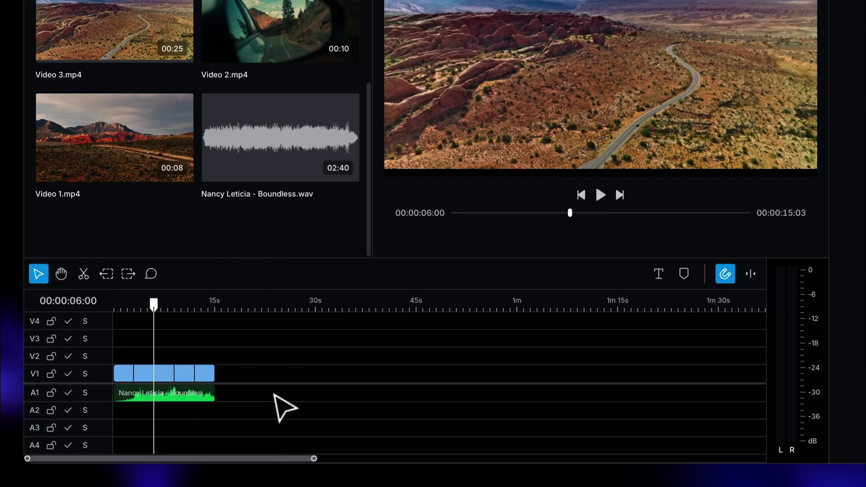
left_click_drag(314, 459, 153, 458)
left_click(262, 374)
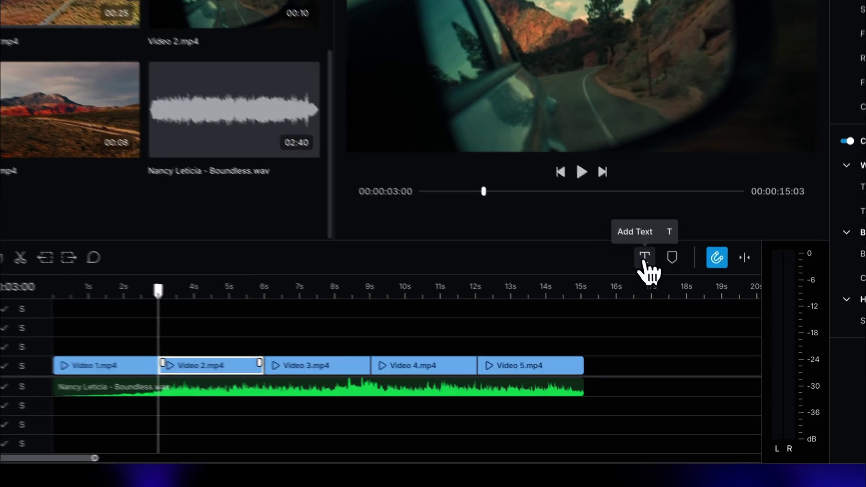
Add a 3-second text clip above Video 2.mp4 reading 'American Road Trip'
left_click(653, 277)
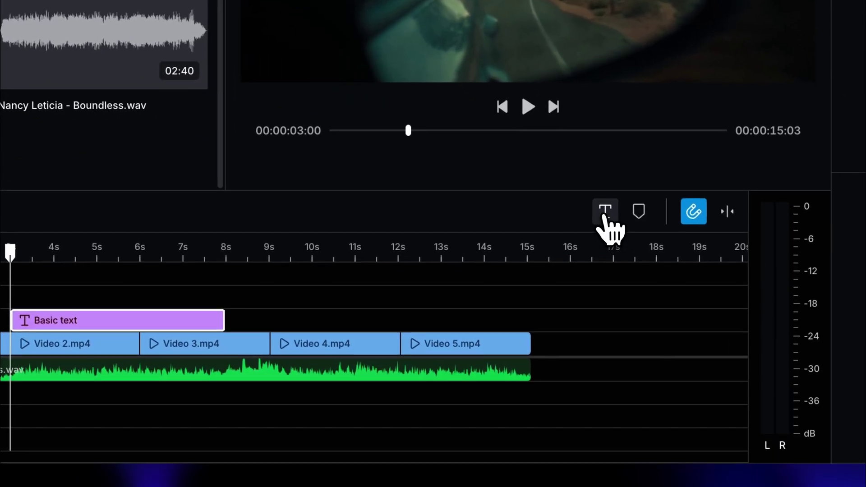
left_click_drag(222, 320, 140, 323)
left_click_drag(307, 325, 300, 325)
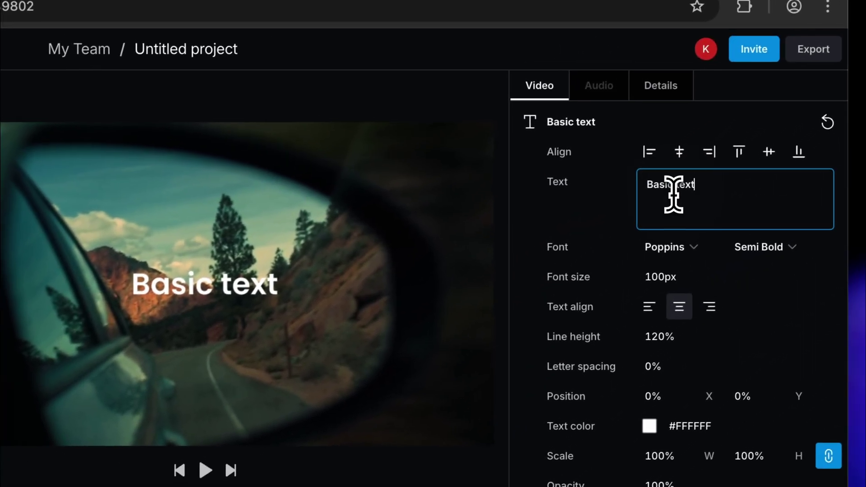
key("ctrl+a")
key("BackSpace")
type("American R")
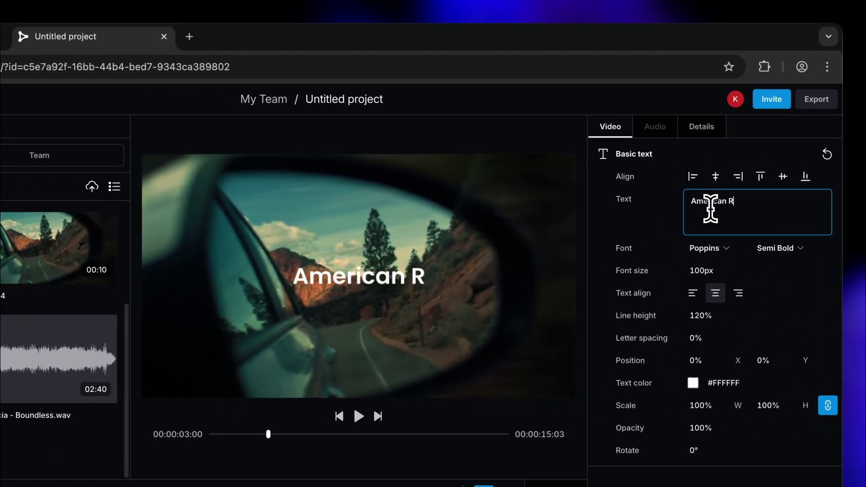
type("oad Trip")
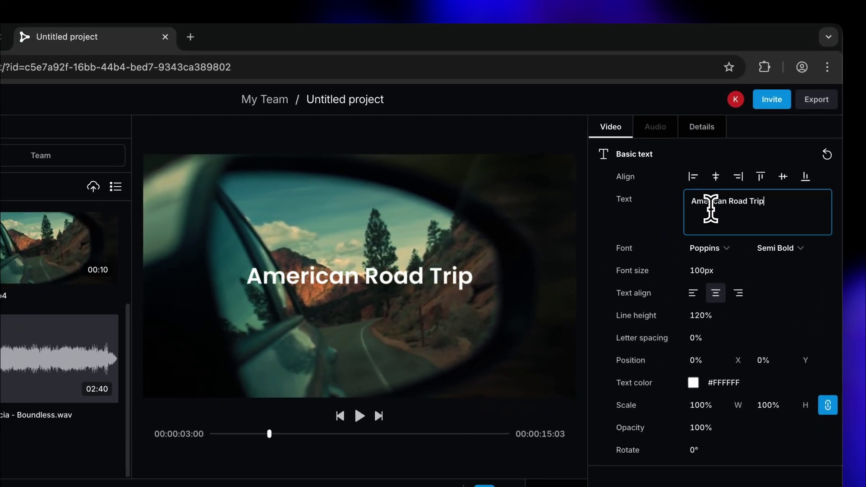
Set the title font to Caveat and enlarge it to 176% scale
left_click(715, 248)
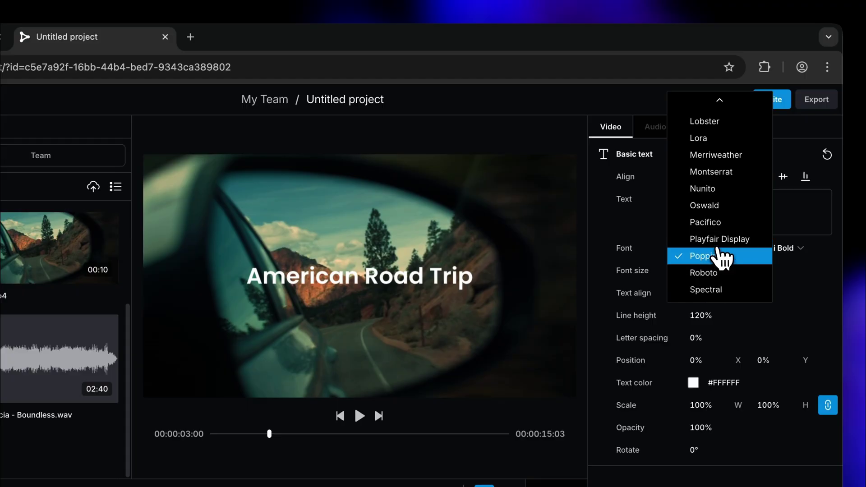
scroll(723, 256, "up", 3)
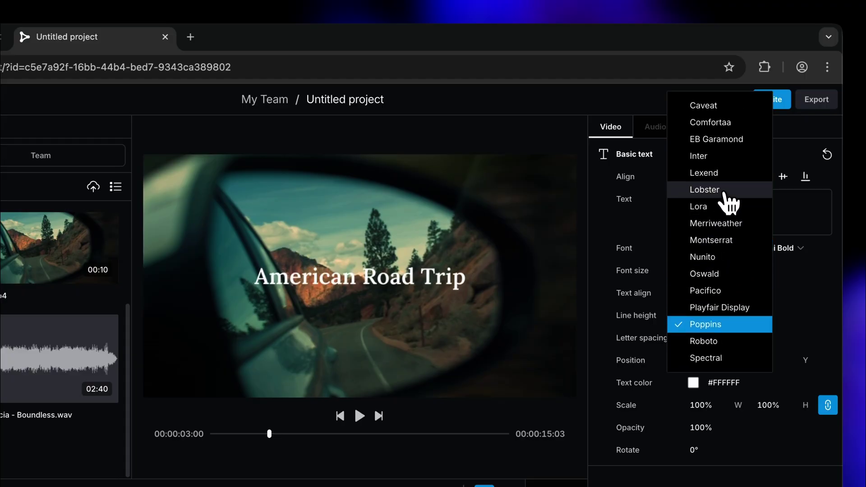
left_click(731, 107)
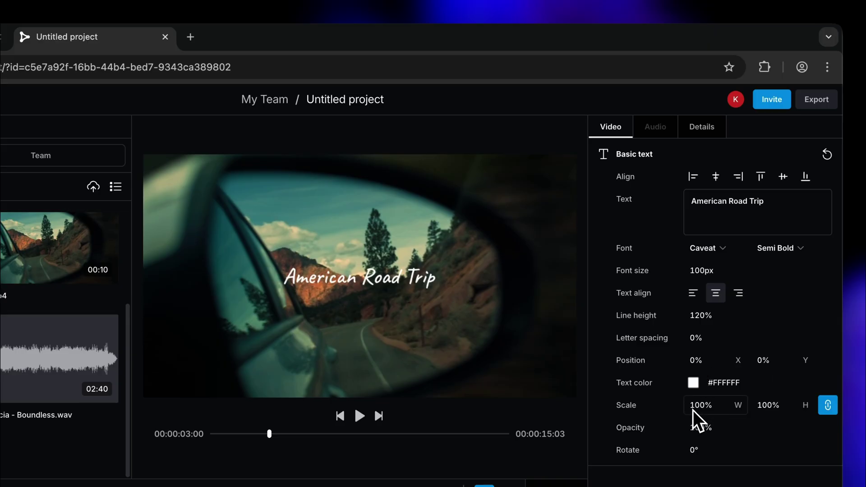
mouse_move(692, 410)
left_mouse_down()
mouse_move(727, 410)
mouse_move(694, 411)
left_mouse_up()
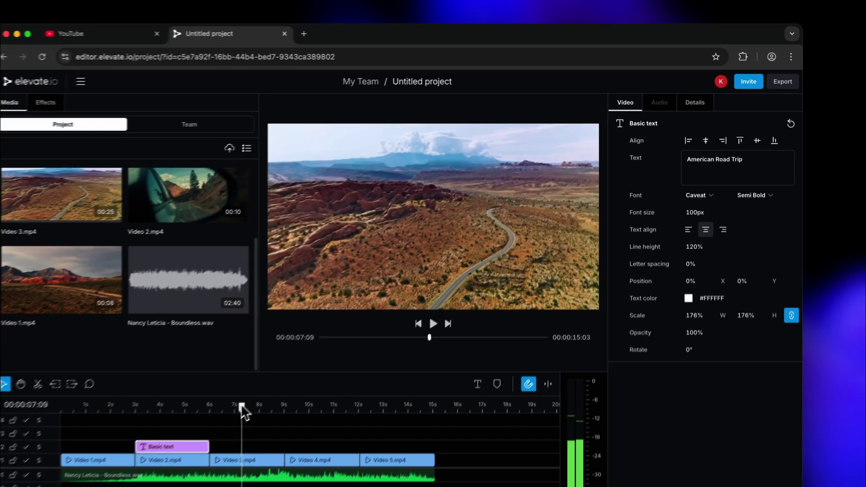
left_click_drag(241, 408, 309, 359)
Drop the Star wipe transition onto the cut between Video 3.mp4 and Video 4.mp4
left_click(314, 404)
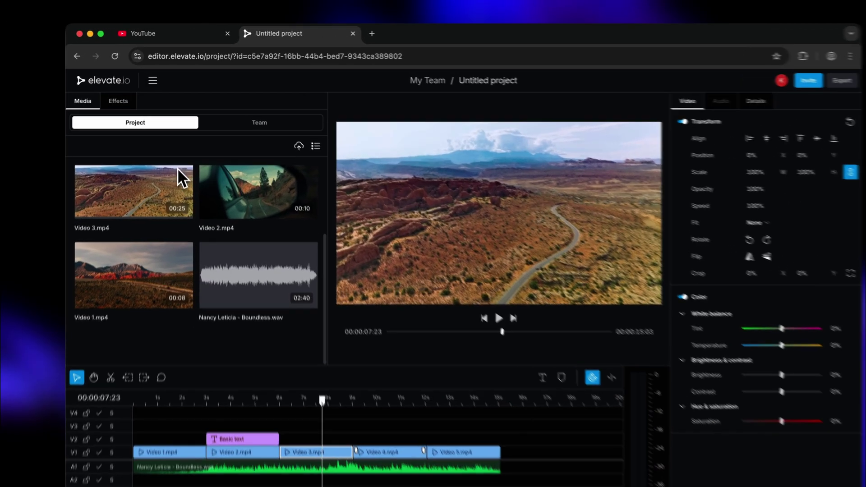
left_click(119, 92)
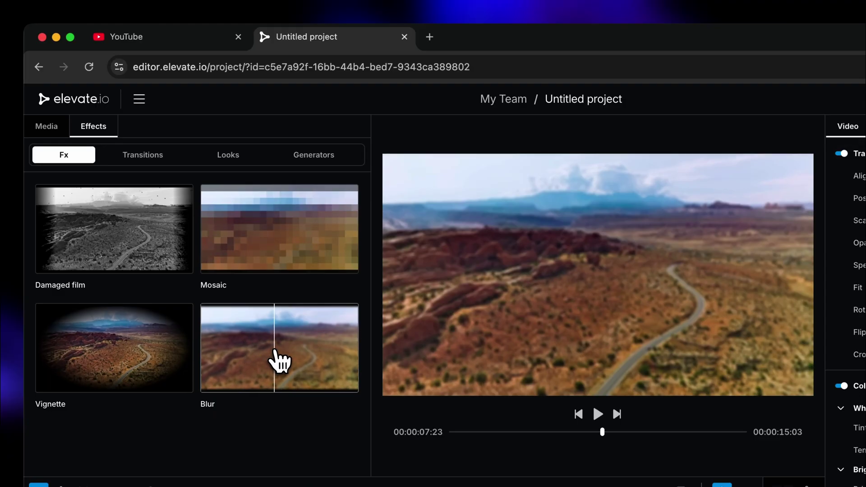
left_click(134, 155)
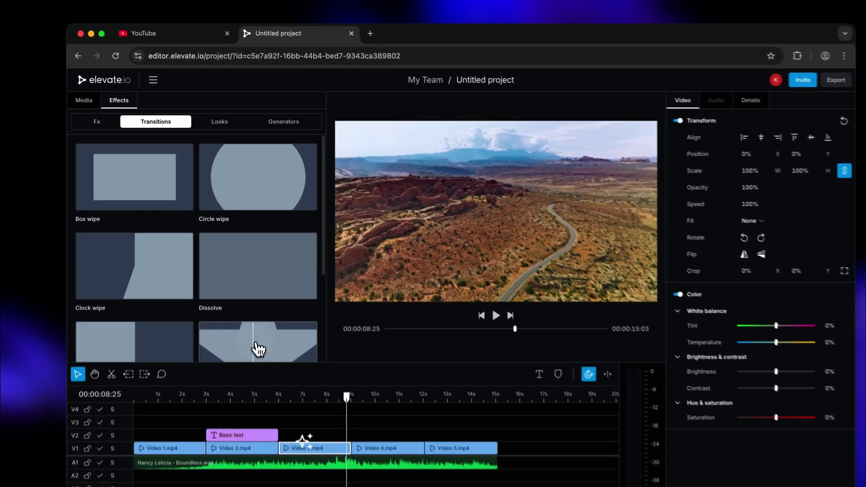
left_click_drag(281, 459, 337, 405)
Select Video 1.mp4 and browse the available colour looks in Effects
left_click(179, 356)
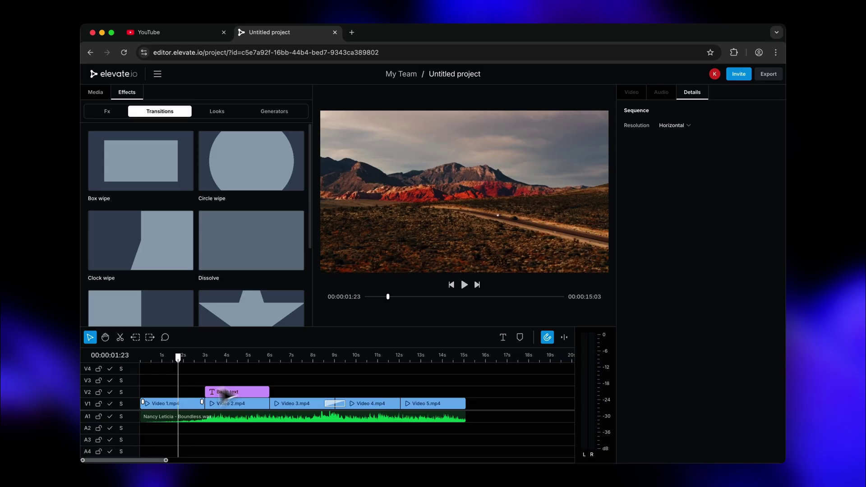
left_click(183, 403)
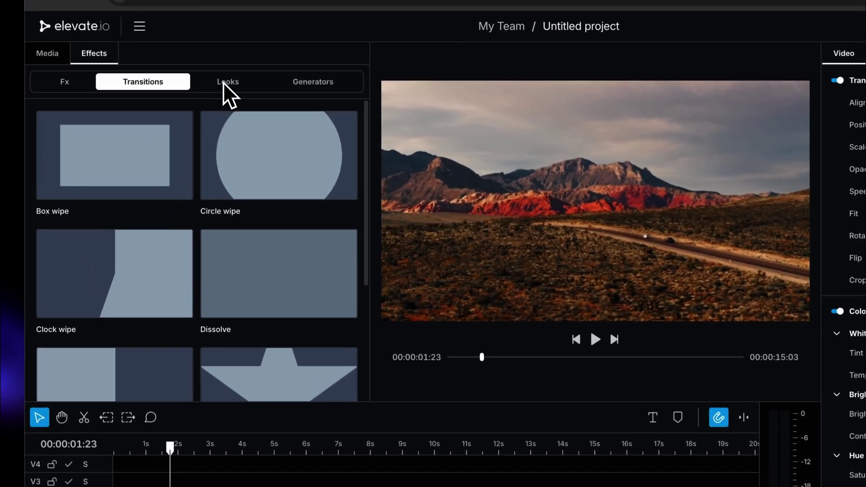
left_click(217, 111)
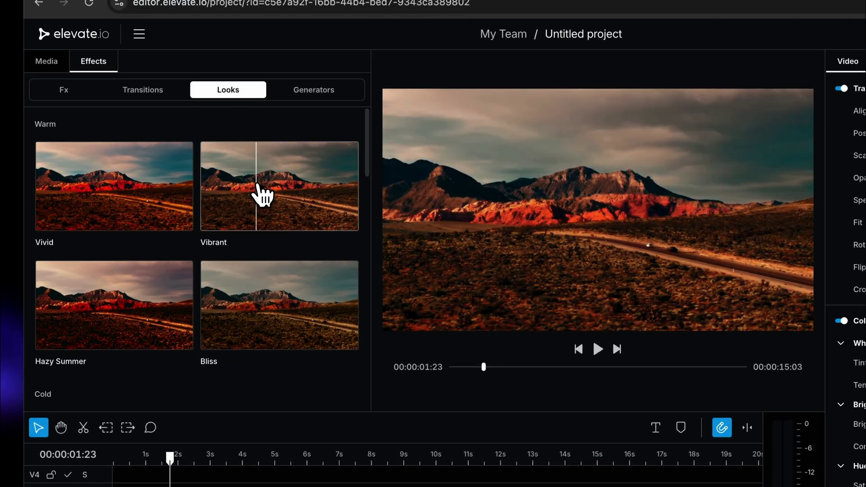
scroll(282, 315, "down", 5)
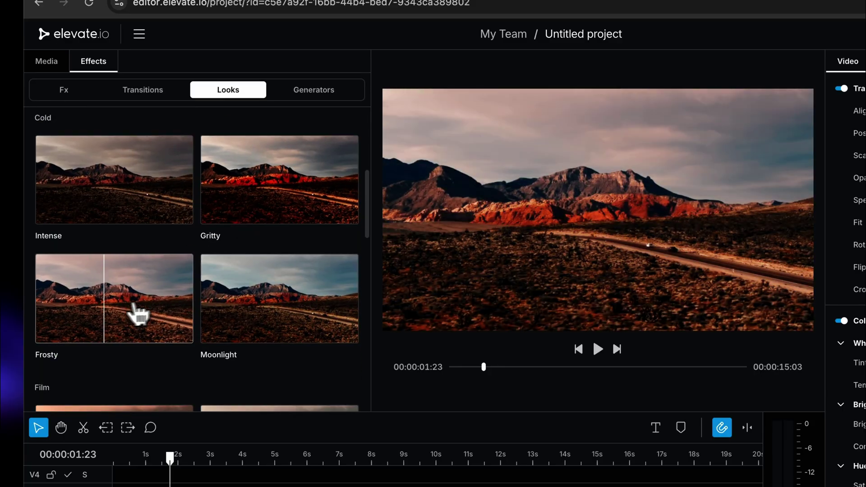
scroll(324, 311, "down", 5)
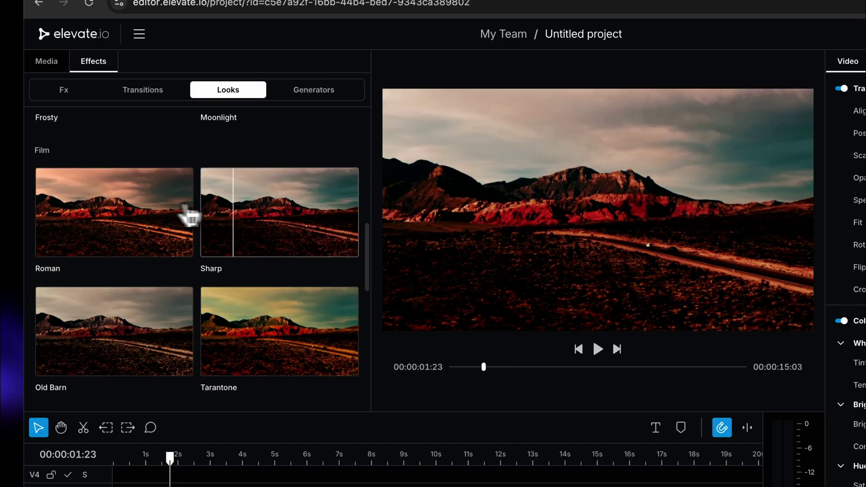
scroll(106, 149, "down", 5)
scroll(148, 260, "up", 15)
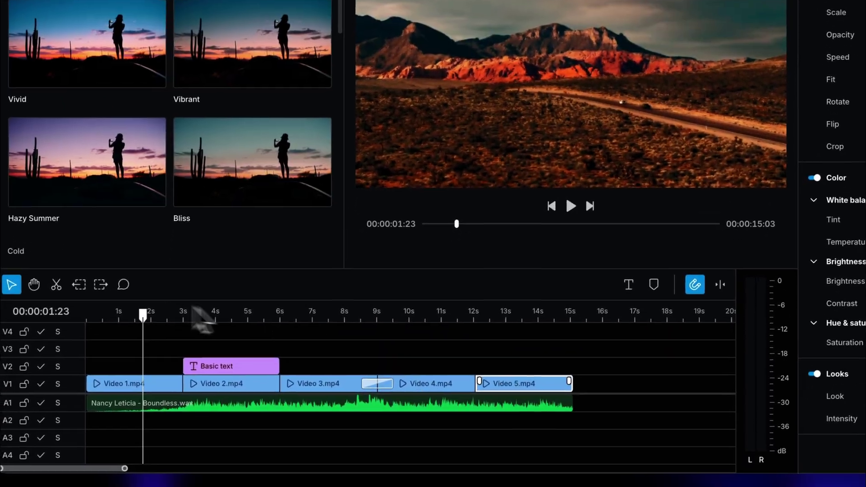
Scrub the playhead through the title, the middle clips and the ending of Video 5 for review
left_click(200, 408)
left_click_drag(207, 340, 325, 341)
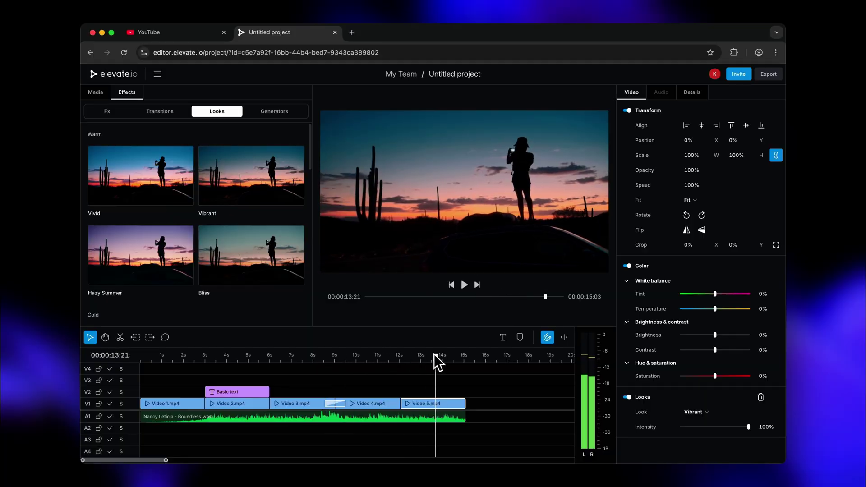
mouse_move(435, 355)
left_mouse_down()
mouse_move(449, 357)
mouse_move(436, 357)
left_mouse_up()
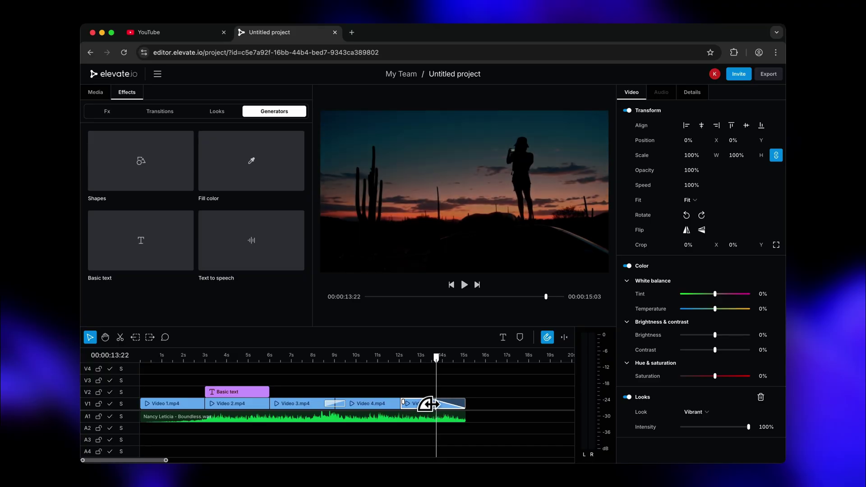
left_click(402, 359)
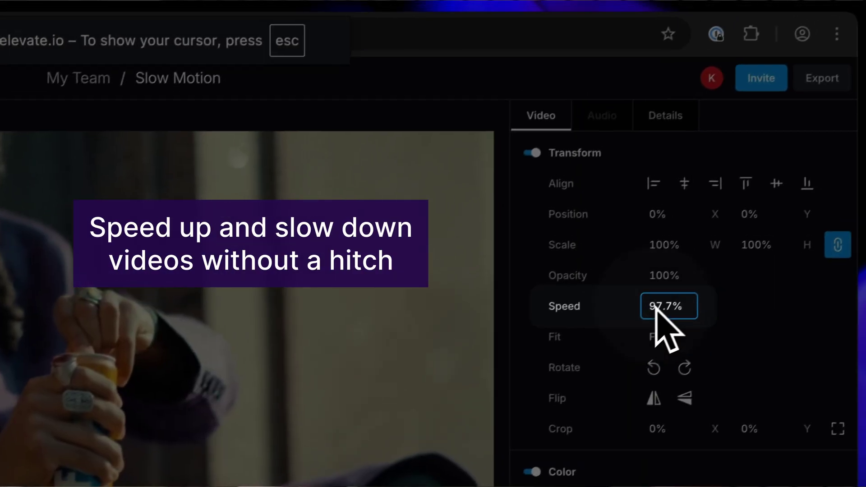
Slow the clip to 60% speed and post the comment on the timeline
left_click_drag(657, 305, 604, 306)
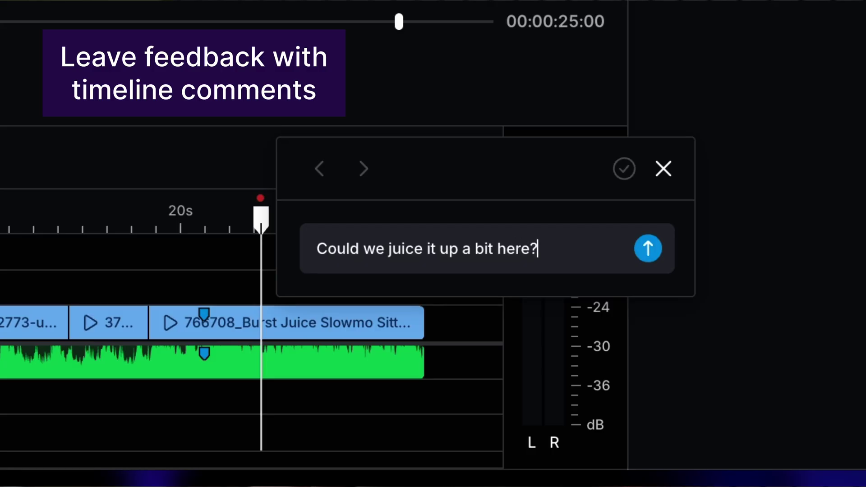
key("Return")
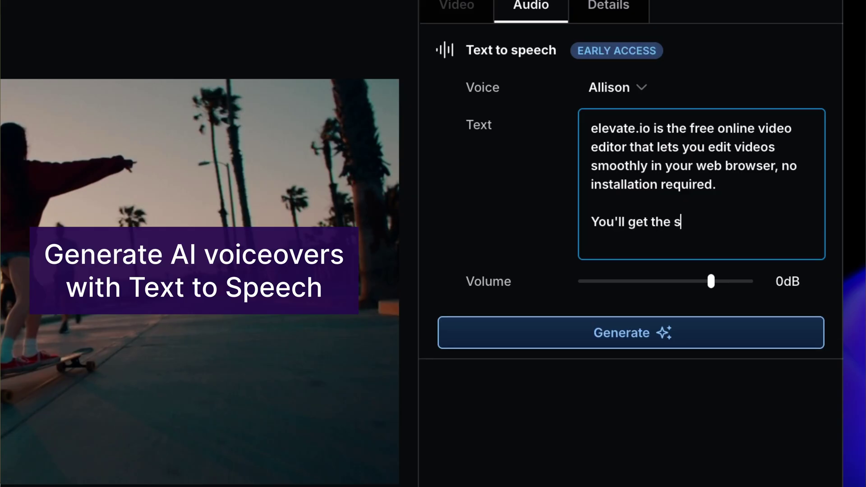